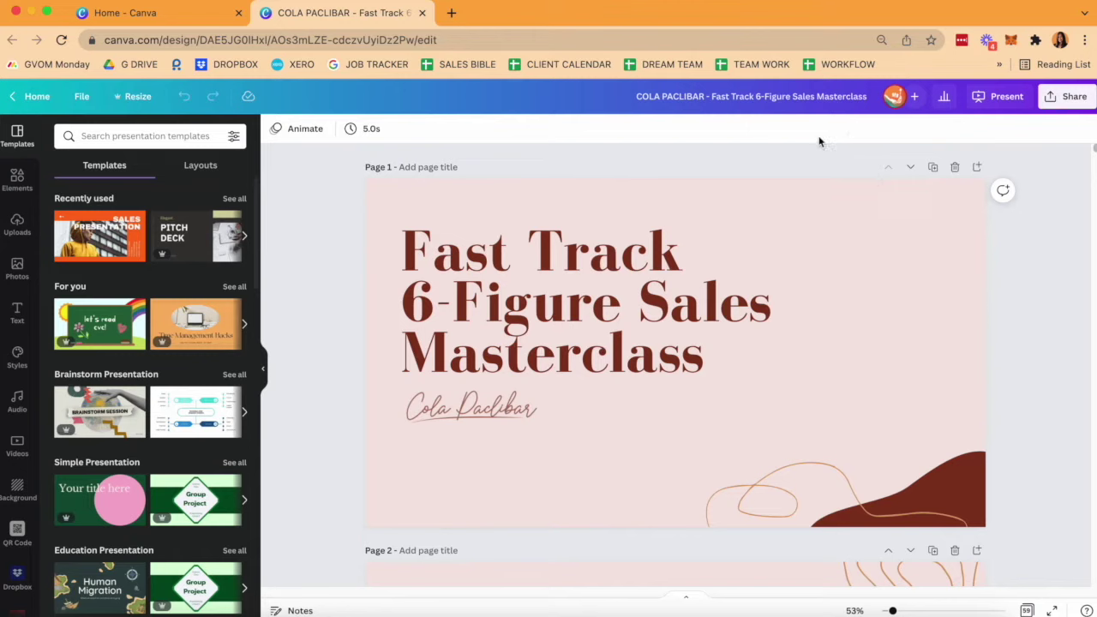
- Present the deck with Presenter view as the type, opening the audience window on slide 1
click(999, 105)
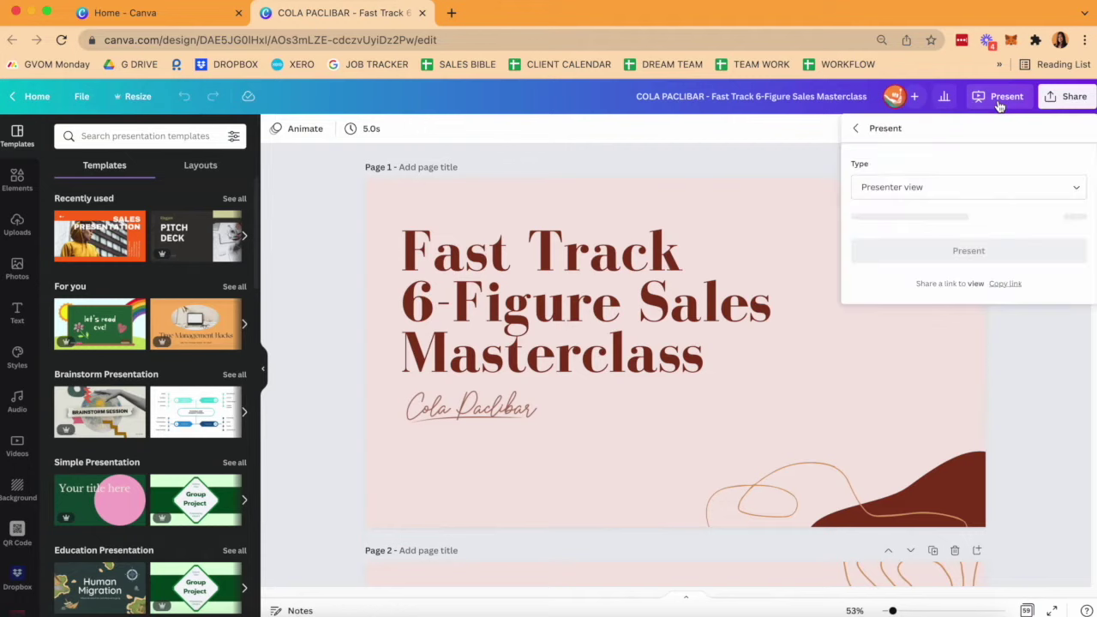
click(936, 188)
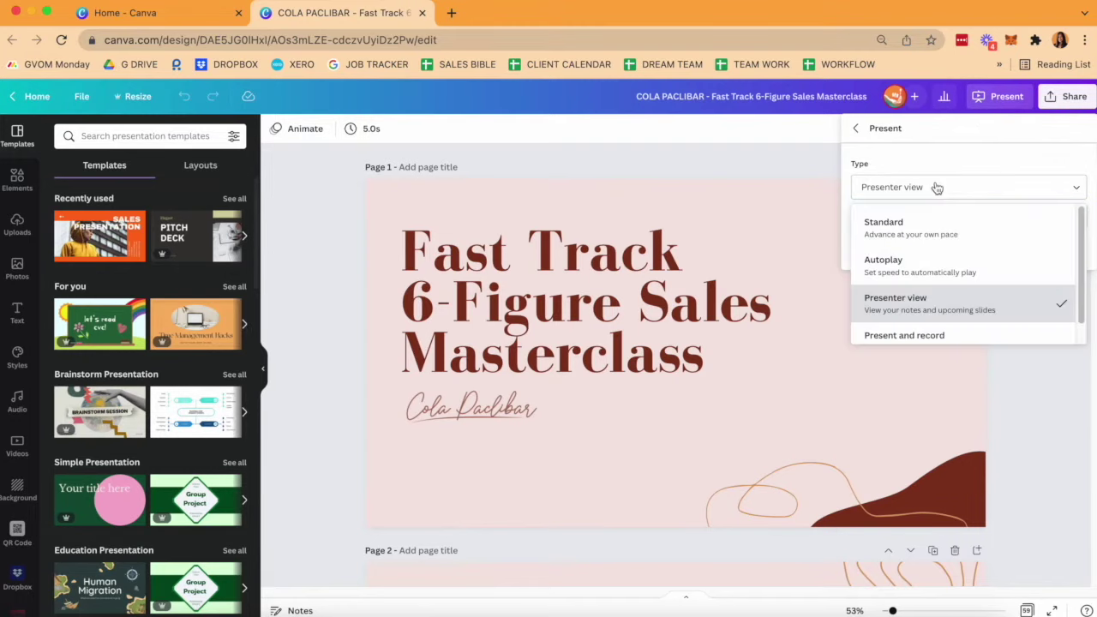
click(945, 310)
click(960, 217)
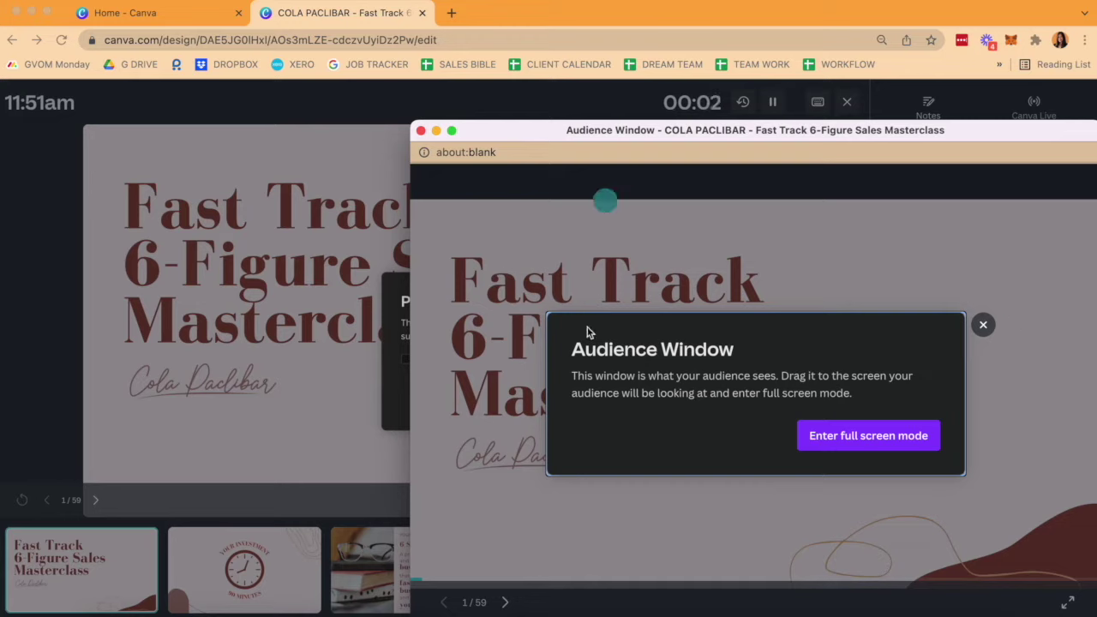
- Close the Audience Window and Presenter Window notices, nudging the audience window slightly up
click(783, 319)
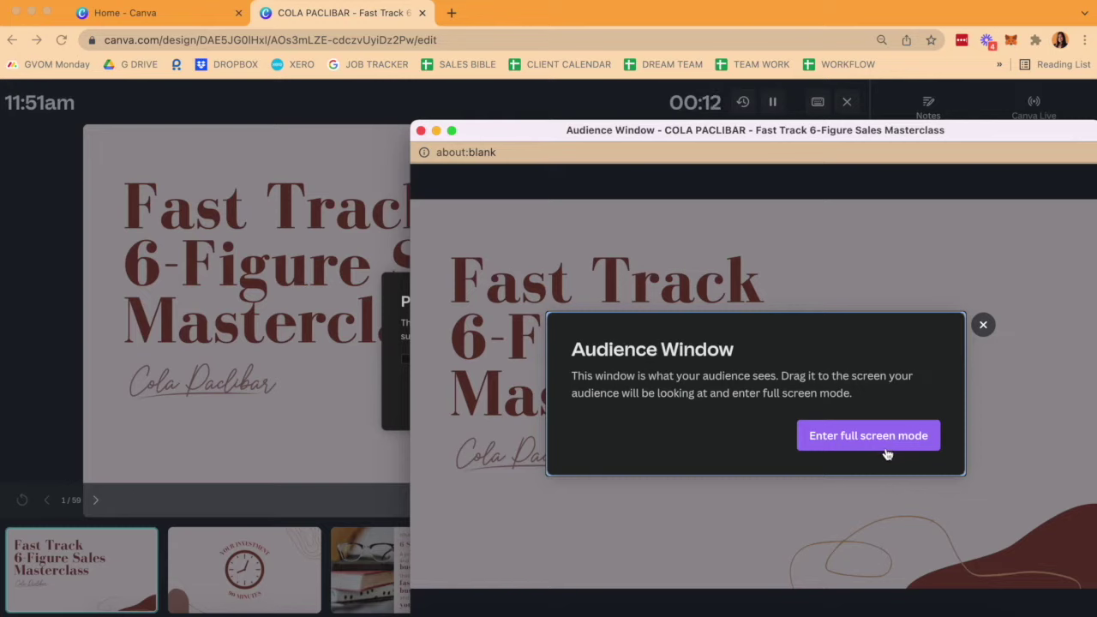
click(984, 327)
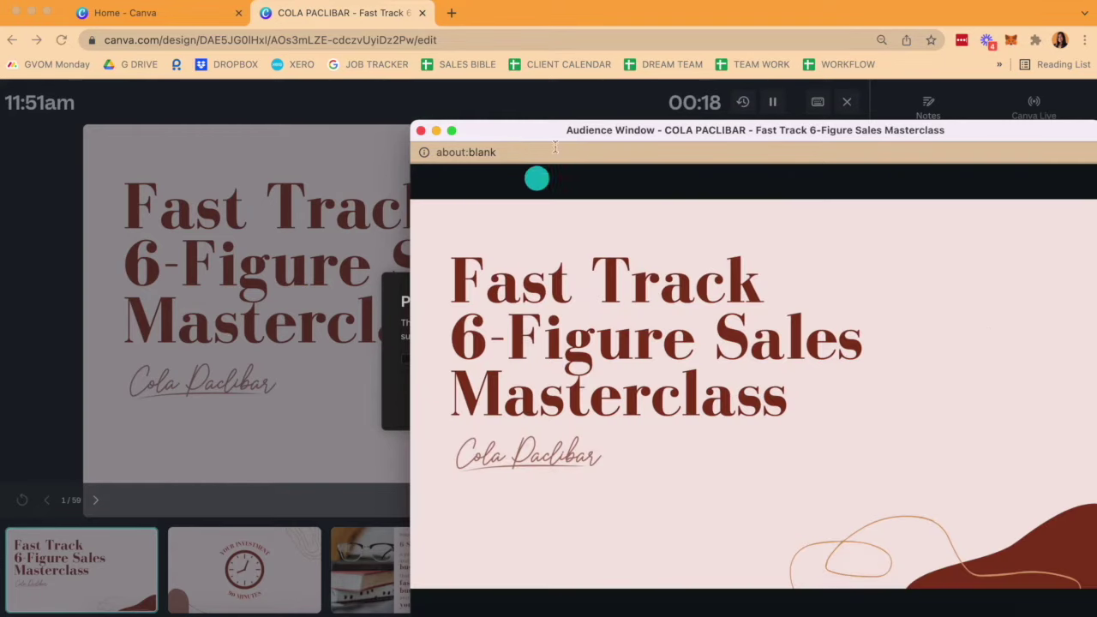
drag(631, 141, 619, 92)
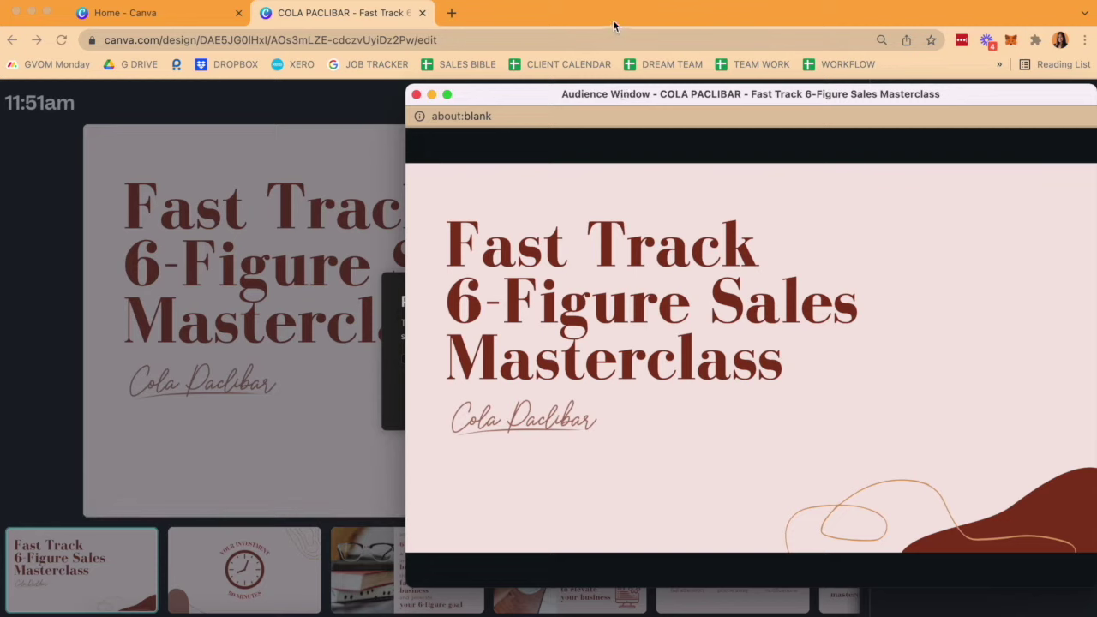
click(359, 22)
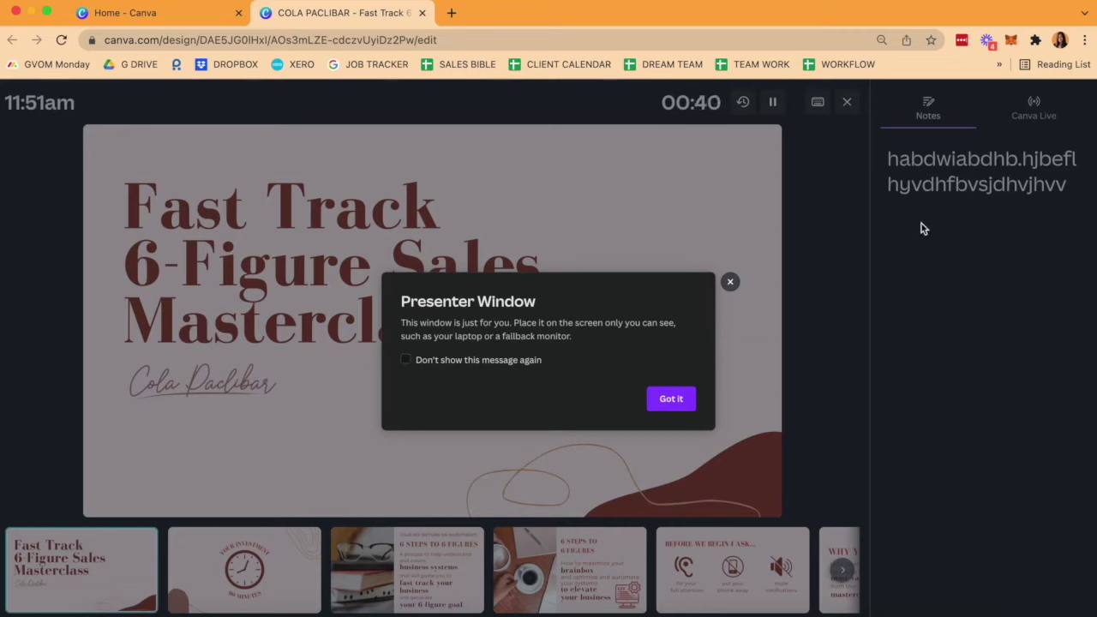
click(674, 400)
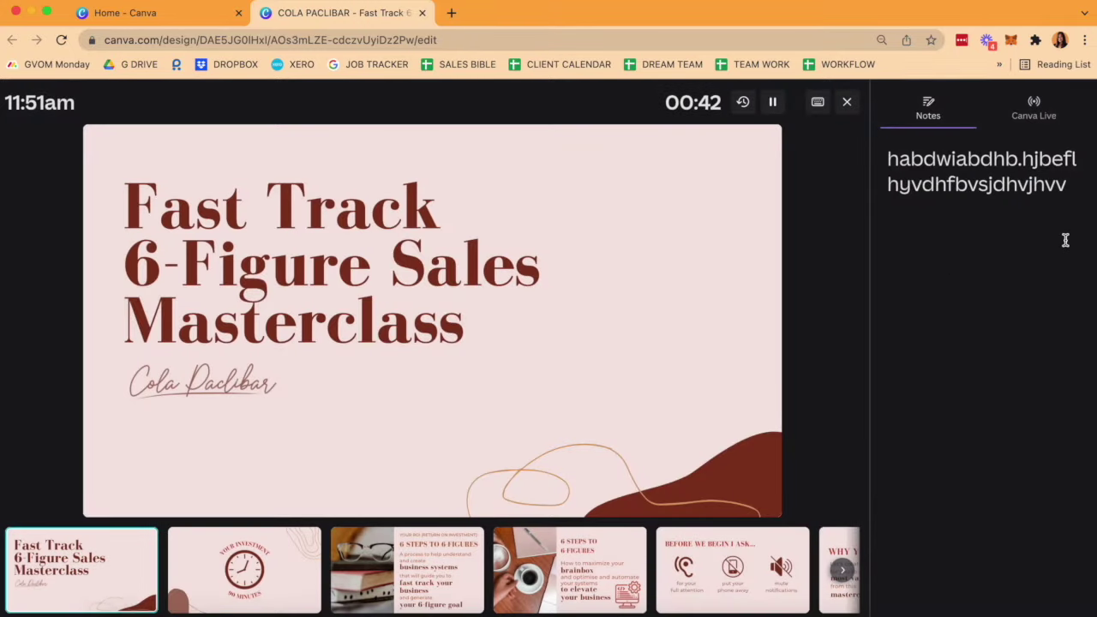
- Move the audience window up and shrink it from its left side toward the right
click(1065, 240)
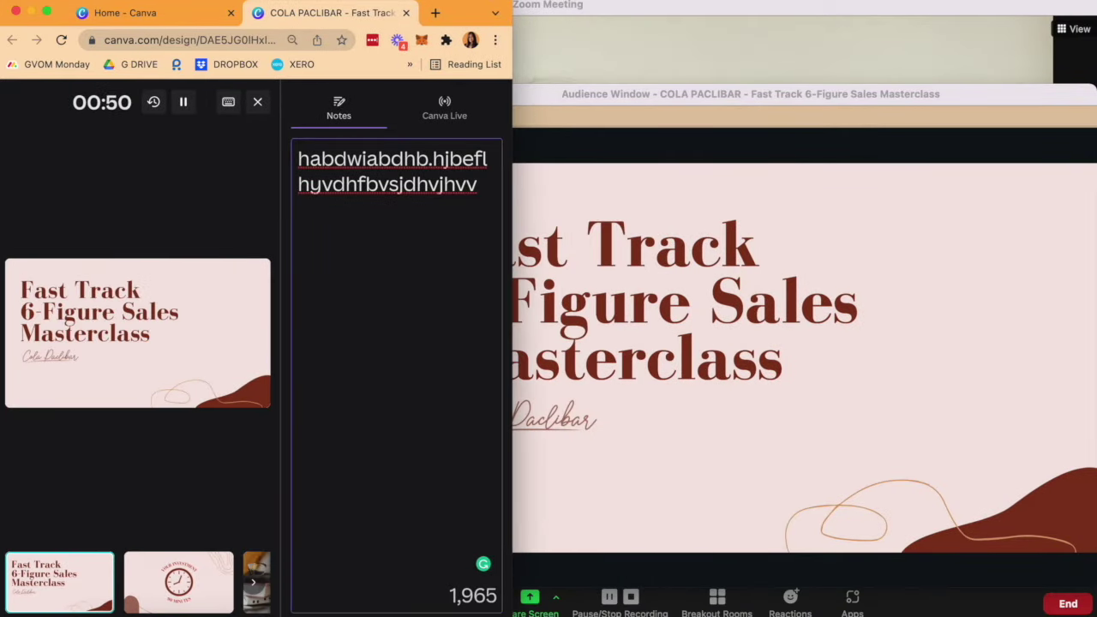
click(777, 95)
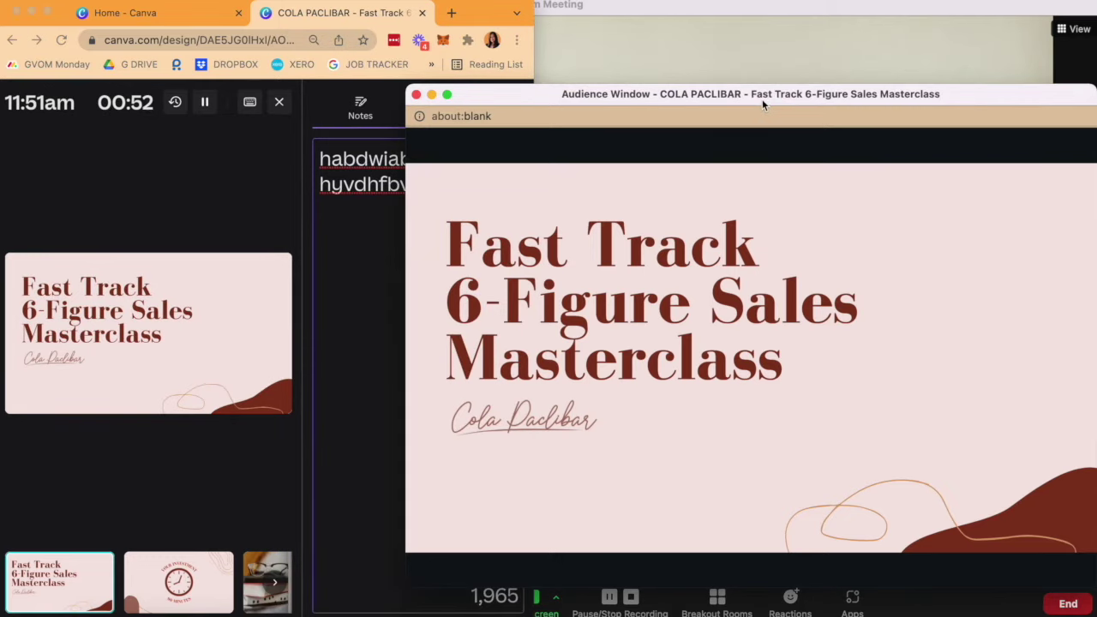
drag(762, 95, 760, 71)
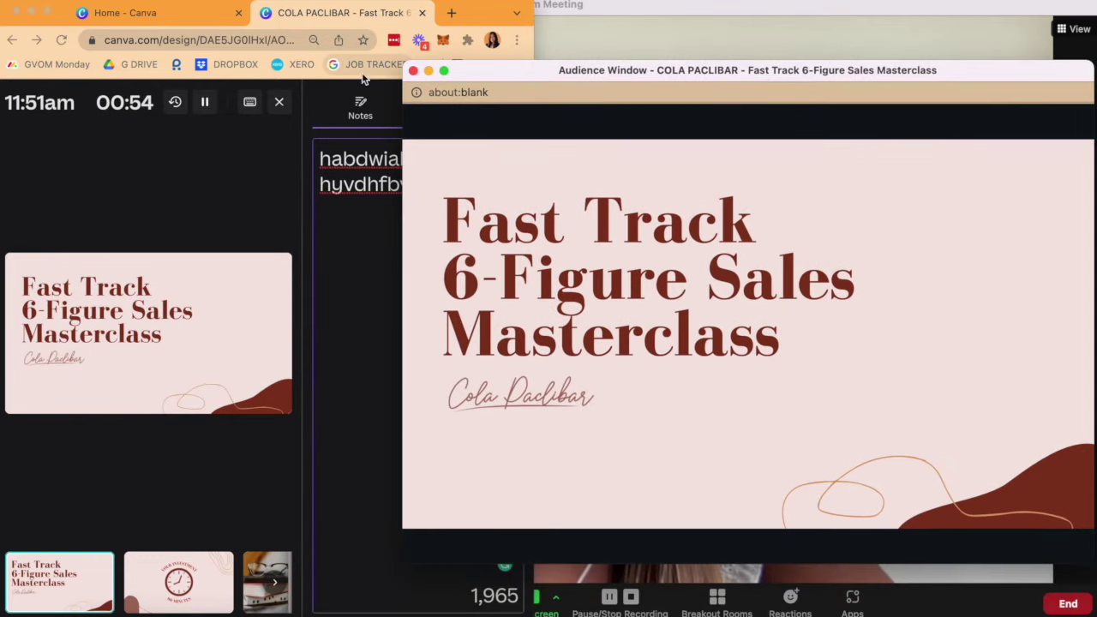
drag(402, 61, 569, 77)
- Widen the speaker notes window on the left and bring the Zoom meeting forward
click(706, 287)
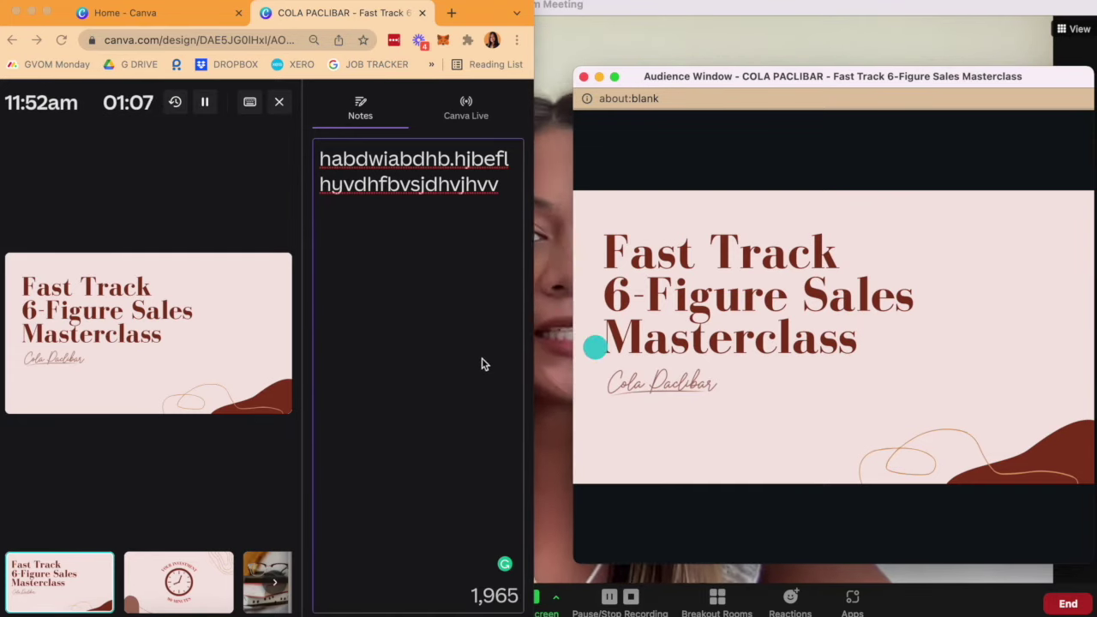
drag(532, 319, 558, 315)
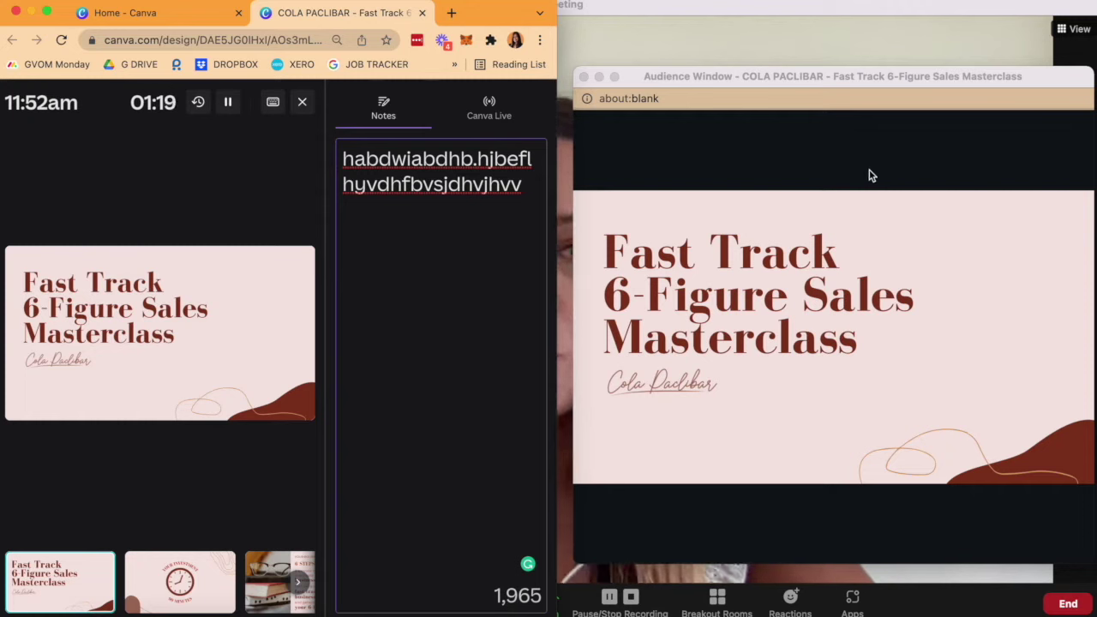
click(822, 41)
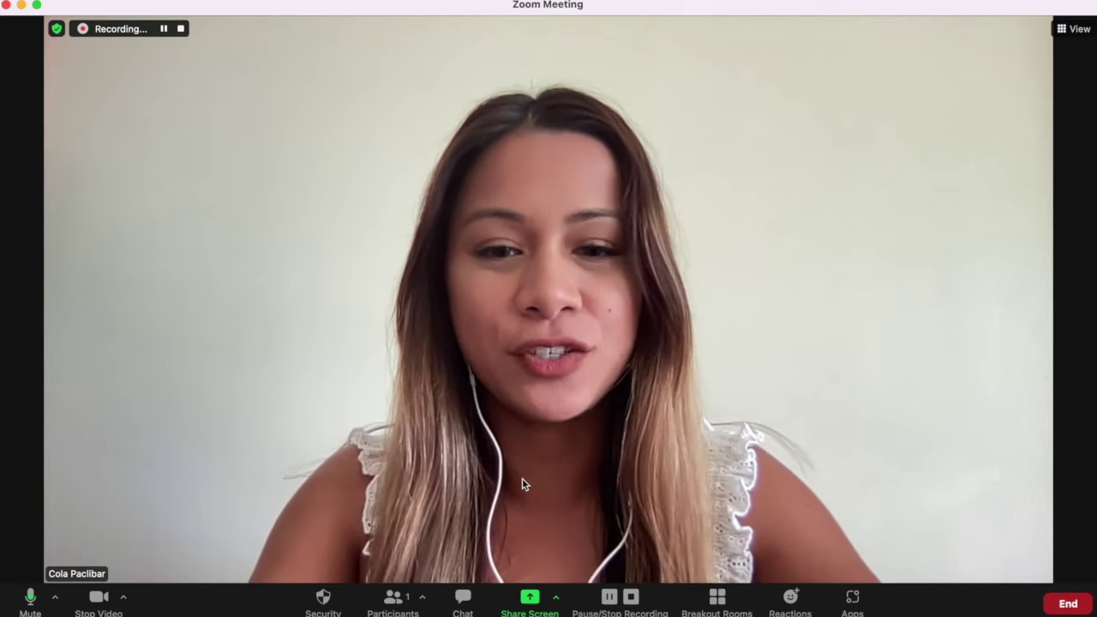
- Share a Portion of Screen from Zoom's Advanced sharing options
click(530, 601)
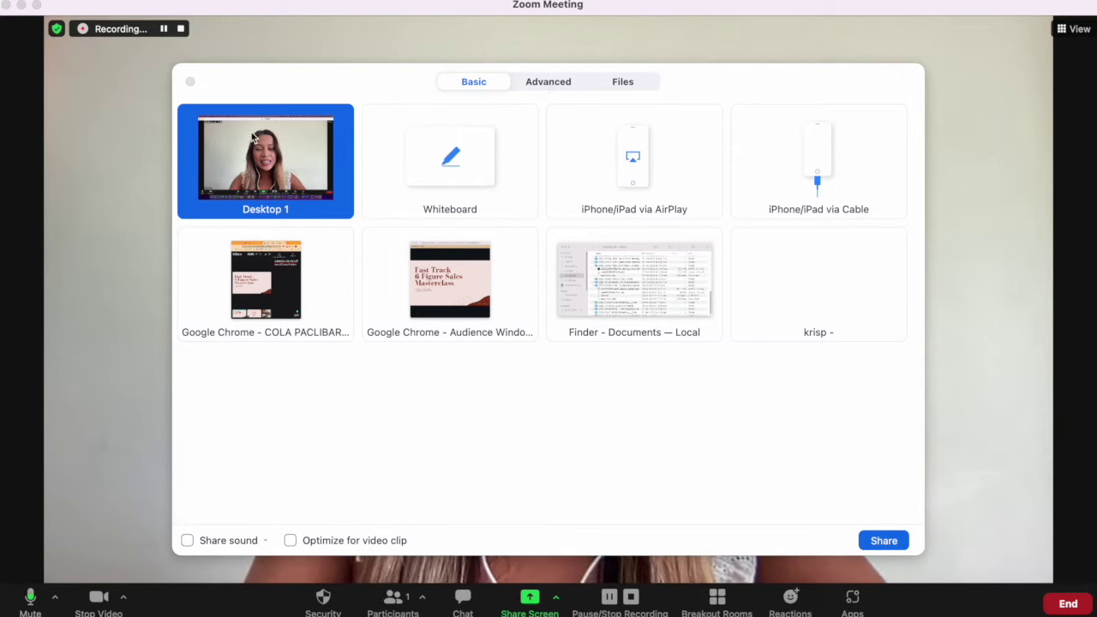
click(546, 83)
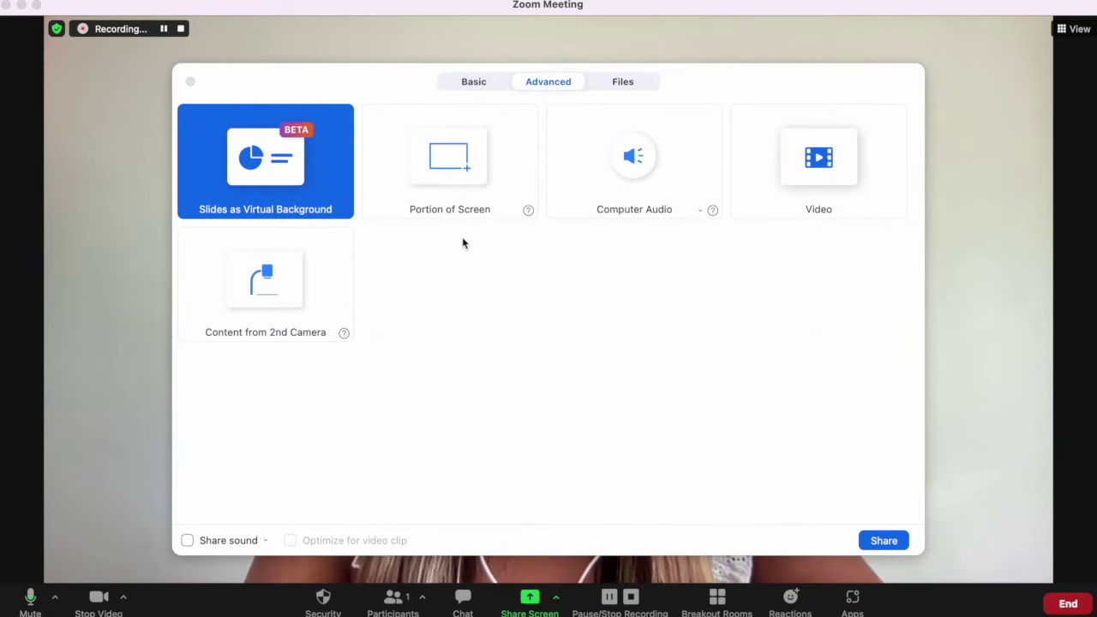
click(454, 171)
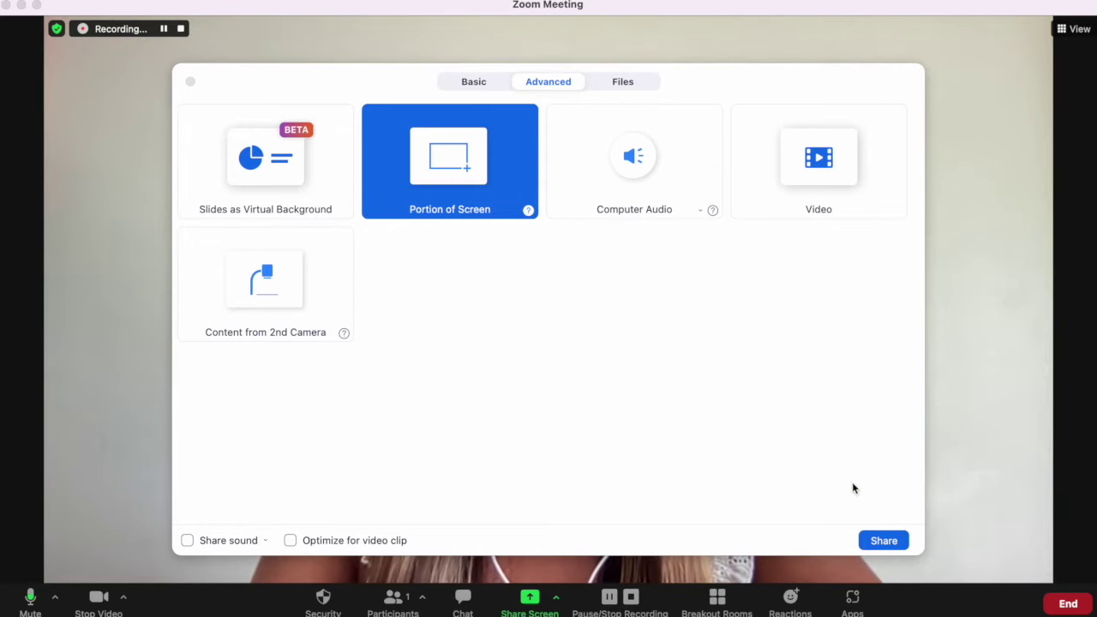
click(884, 540)
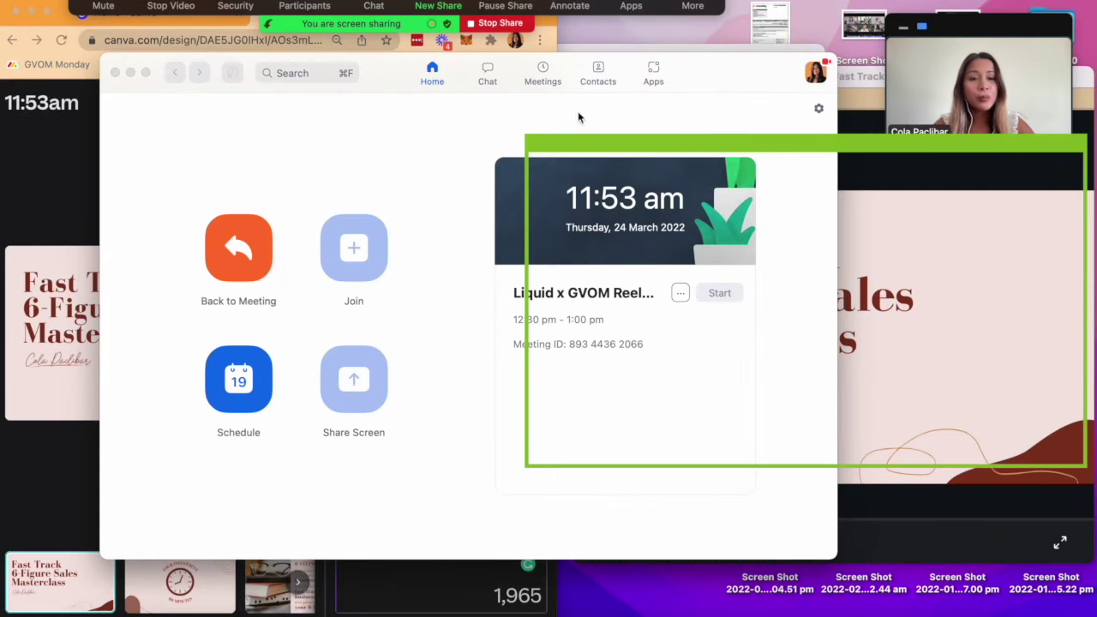
- Close Zoom's home window and resize the green share frame to enclose only the audience title slide
drag(718, 146, 712, 171)
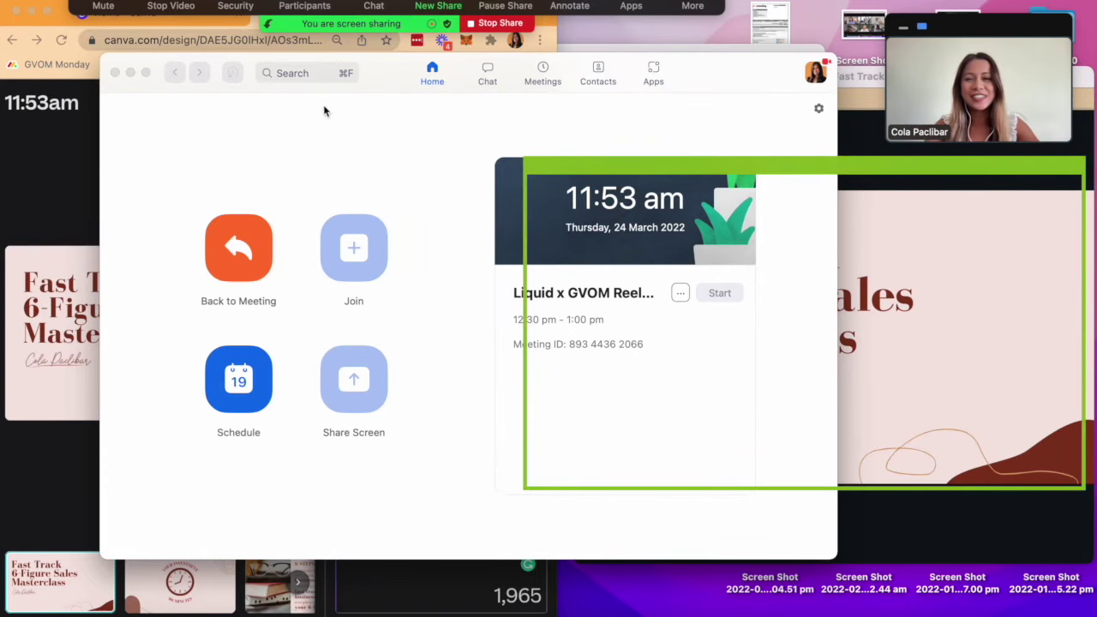
click(116, 74)
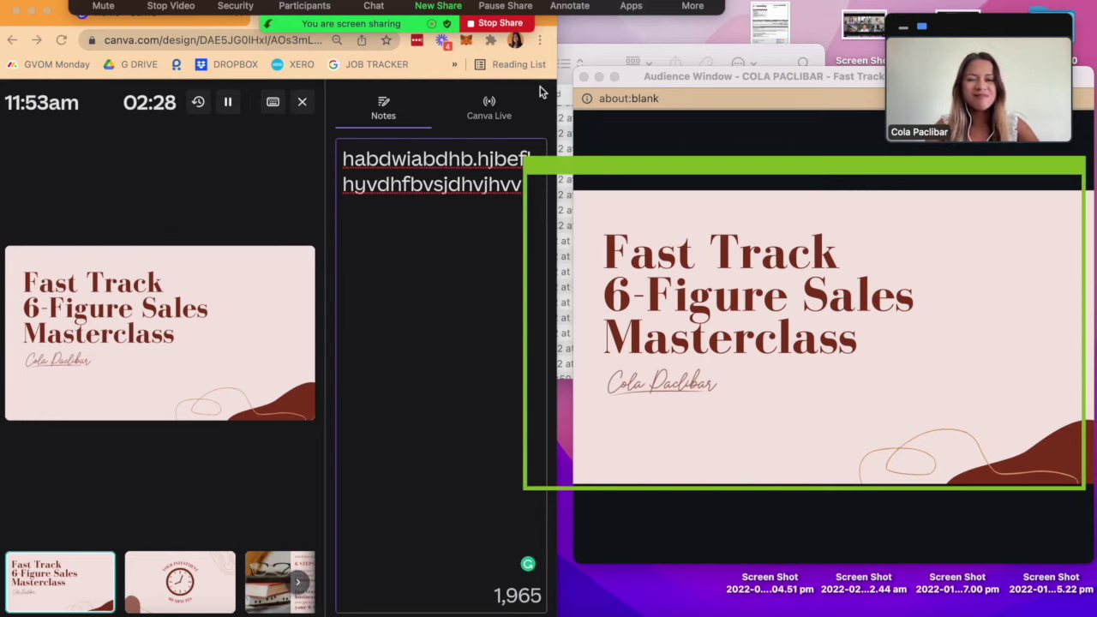
click(692, 120)
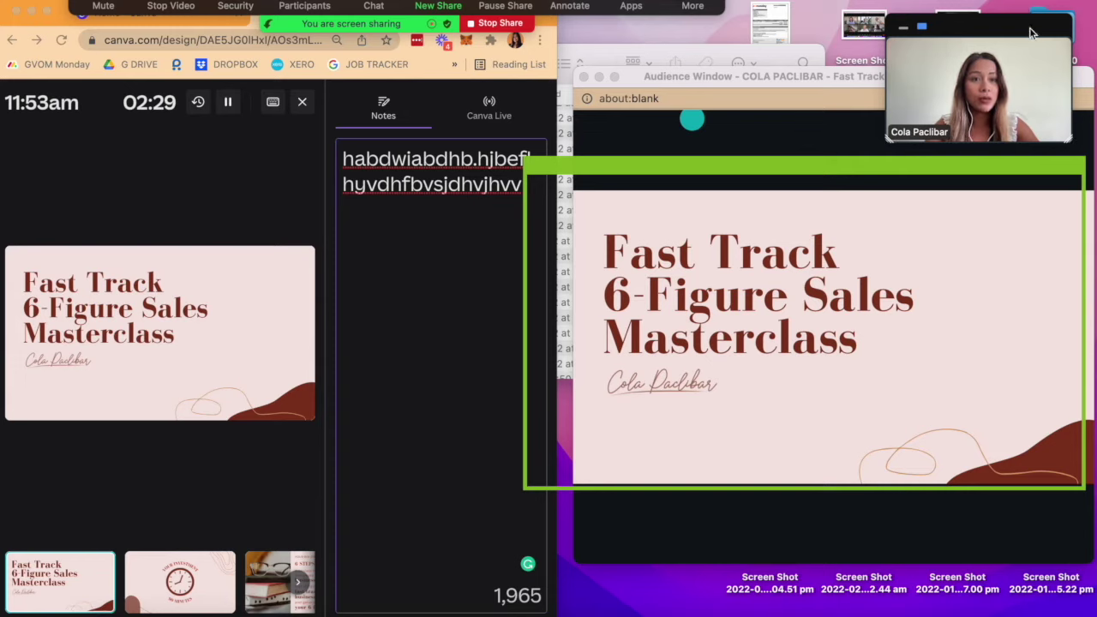
drag(1031, 33, 1053, 14)
drag(689, 168, 702, 190)
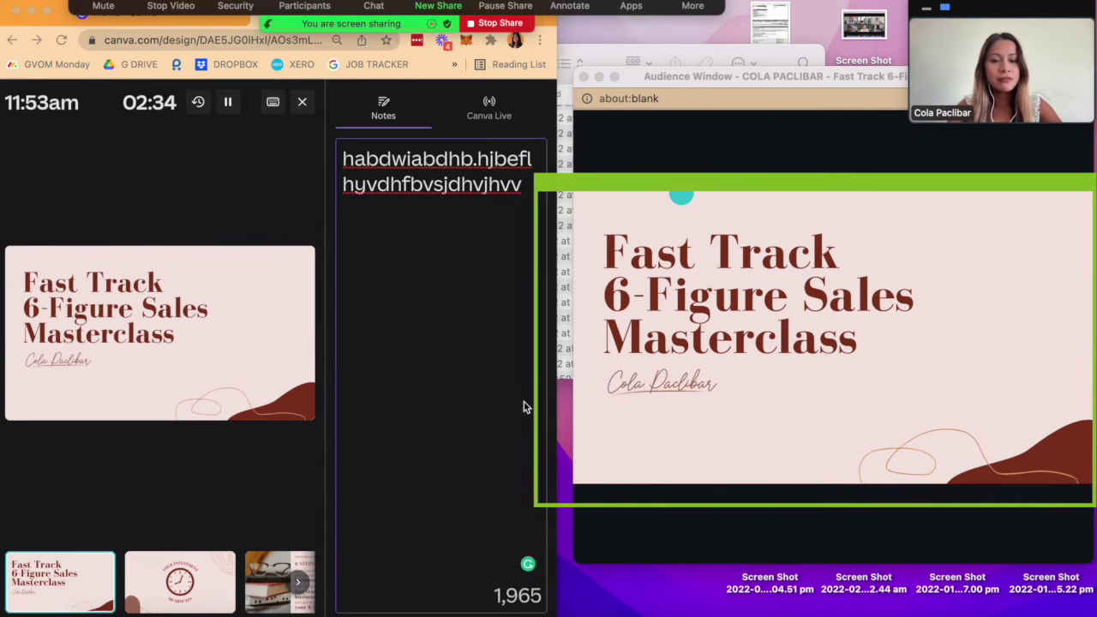
drag(538, 510, 580, 487)
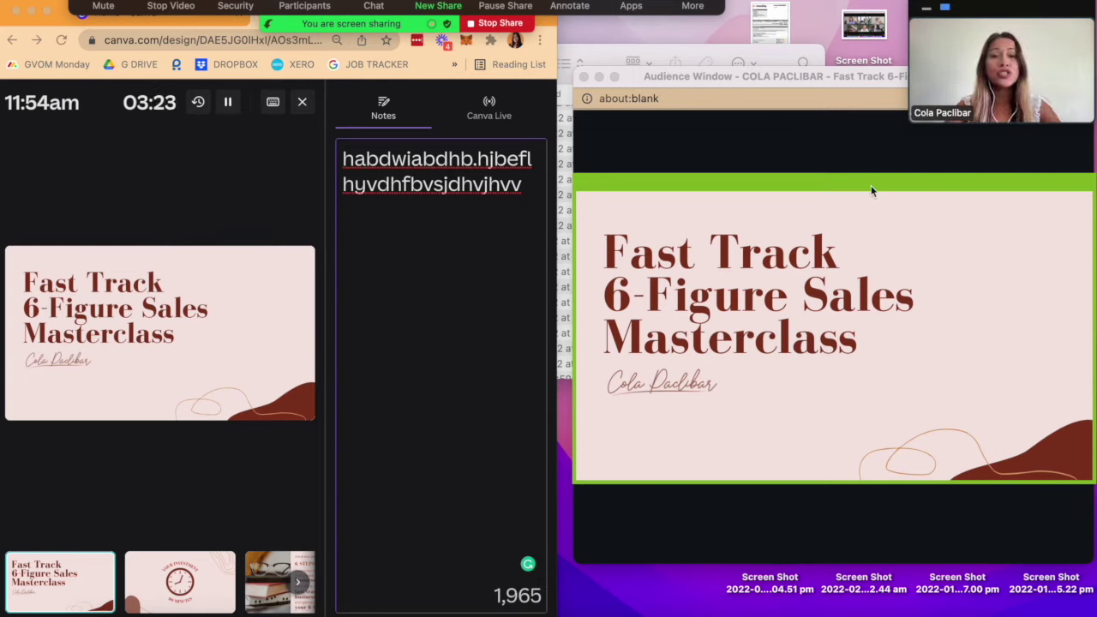
mouse_move(871, 181)
mouse_down()
mouse_move(689, 149)
mouse_move(737, 114)
mouse_move(798, 126)
mouse_move(874, 183)
mouse_up()
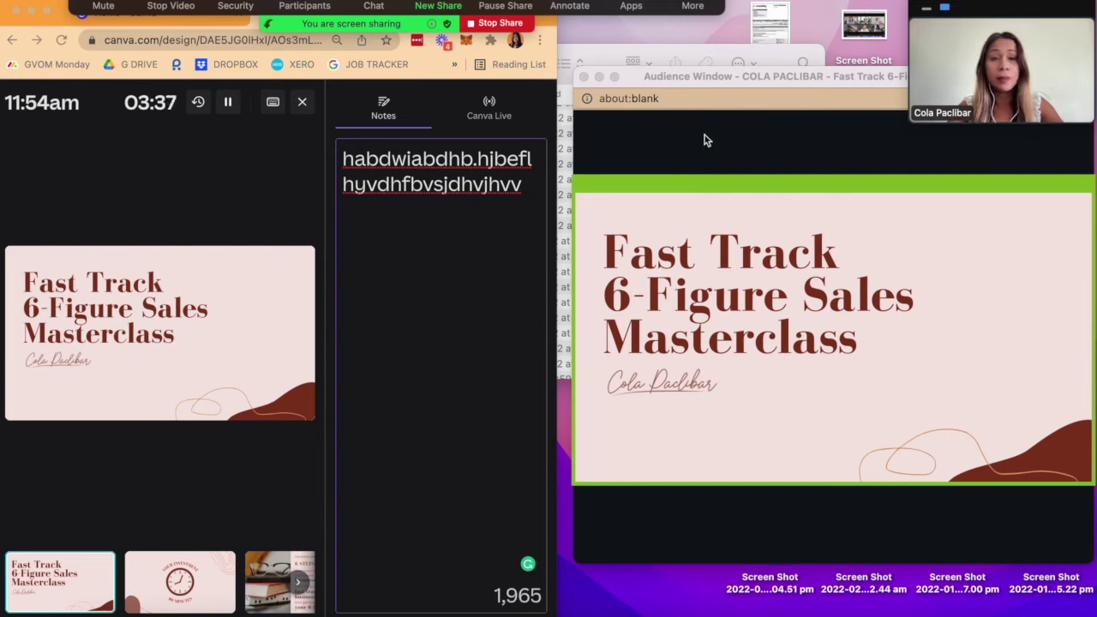
mouse_move(730, 514)
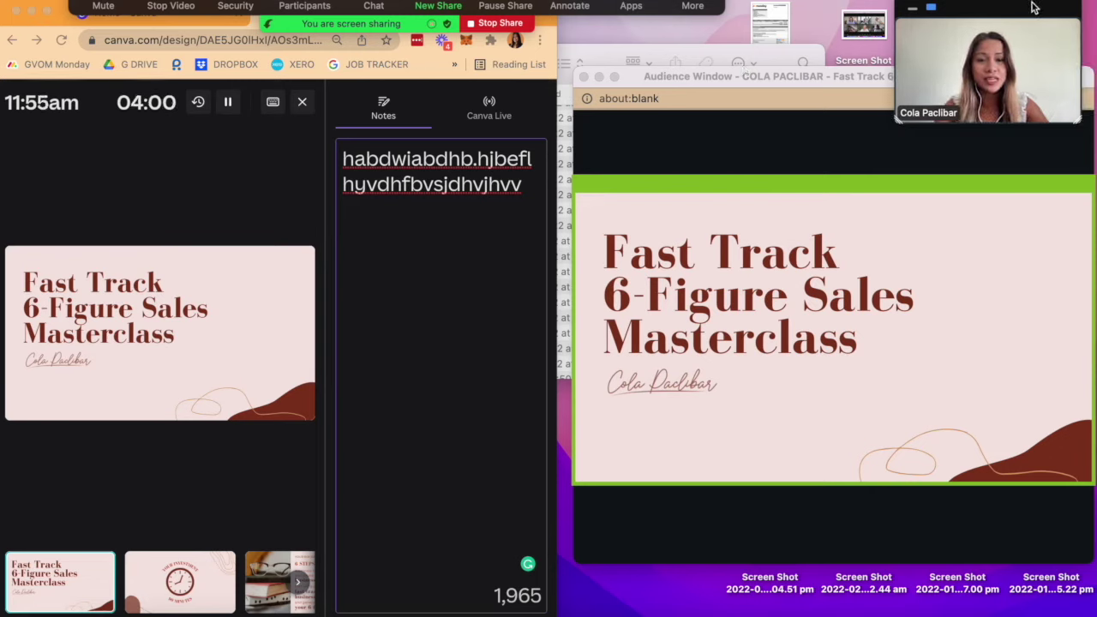
drag(1033, 7, 1013, 214)
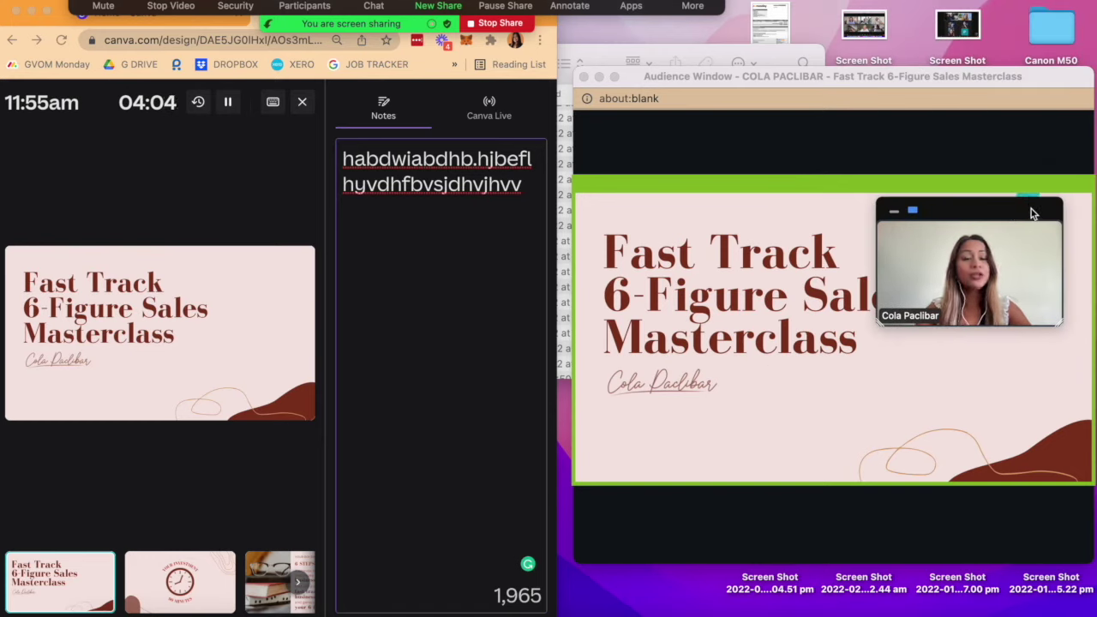
drag(1032, 212, 1063, 15)
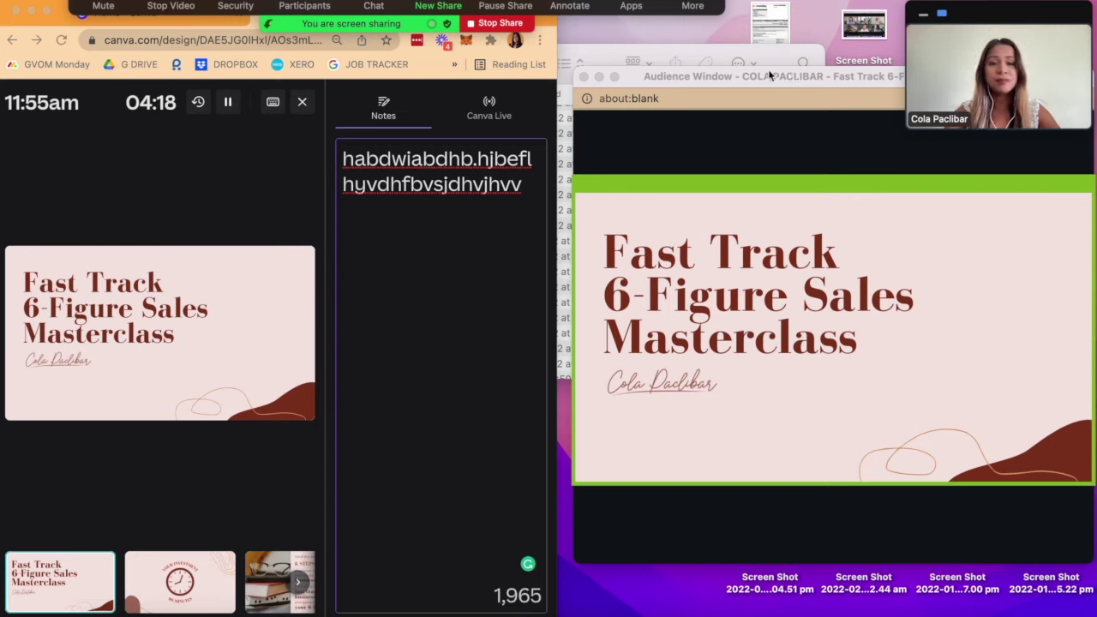
click(374, 6)
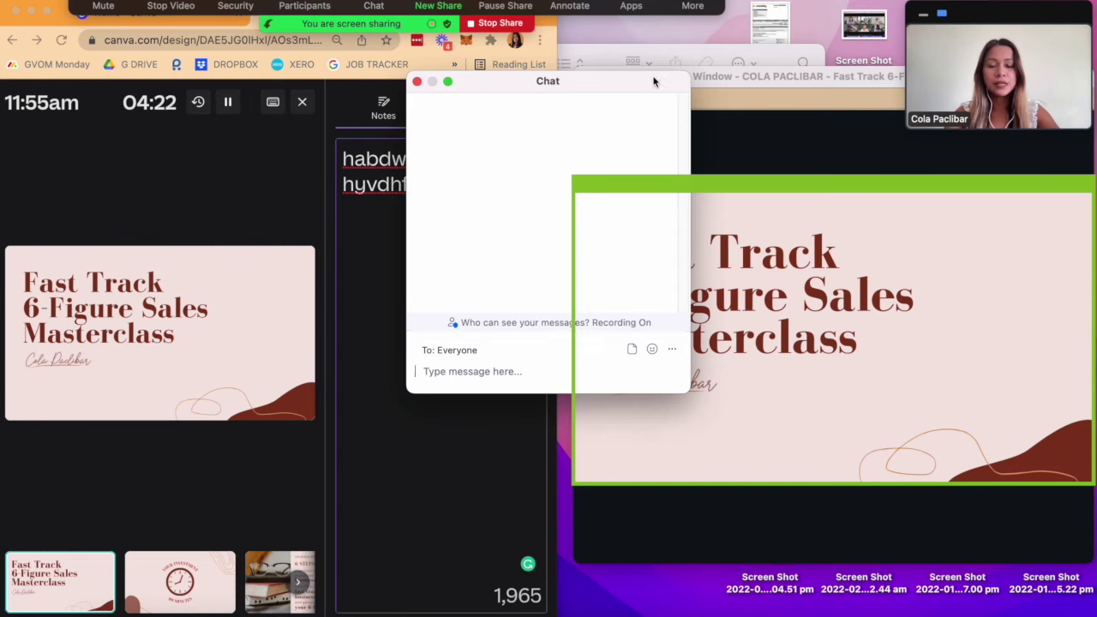
drag(609, 89, 614, 104)
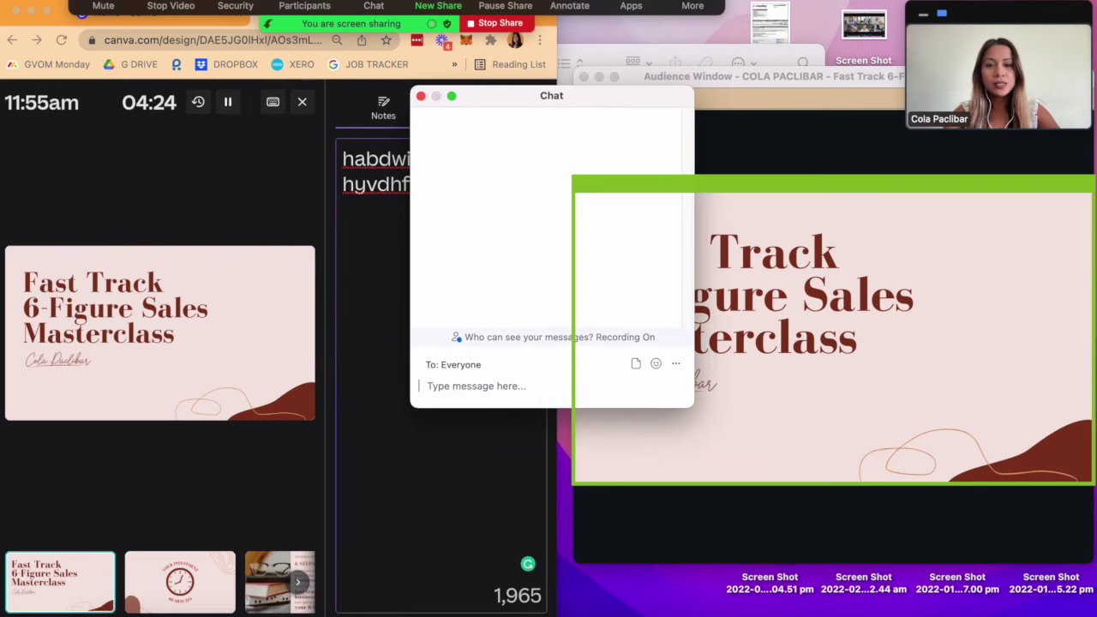